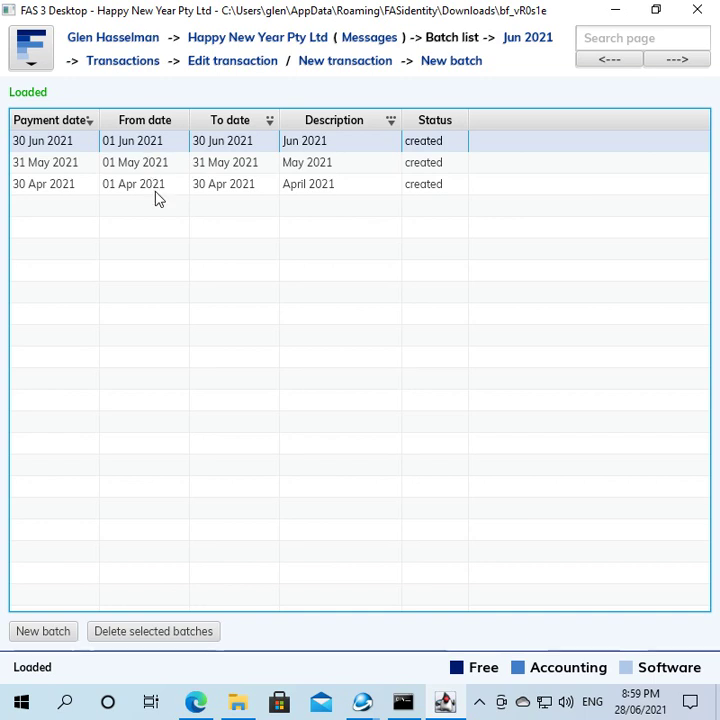
Select the Jun 2021 payroll batch in the batch list
left_click(436, 189)
left_click(439, 145)
double_click(170, 148)
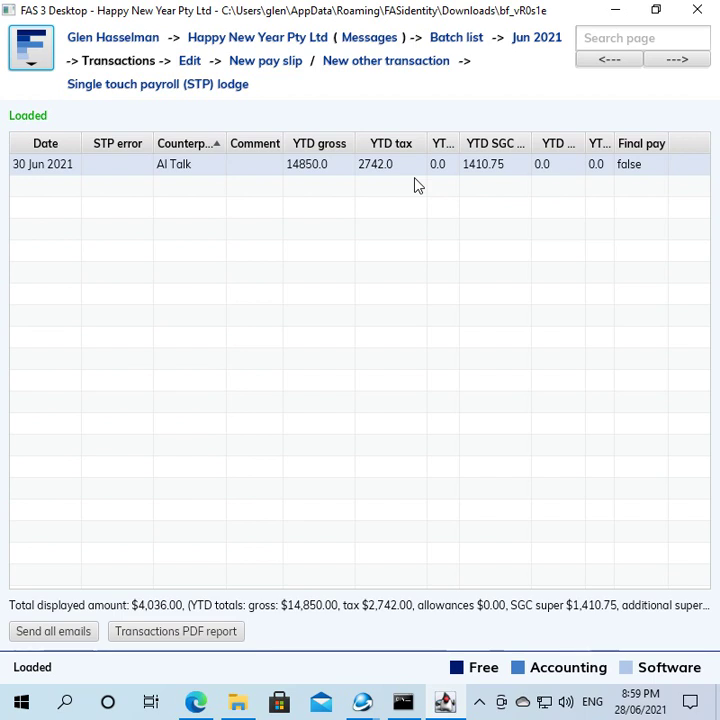
Open the employee's June 2021 pay slip, set Final pay for financial year to Yes, and save
double_click(315, 174)
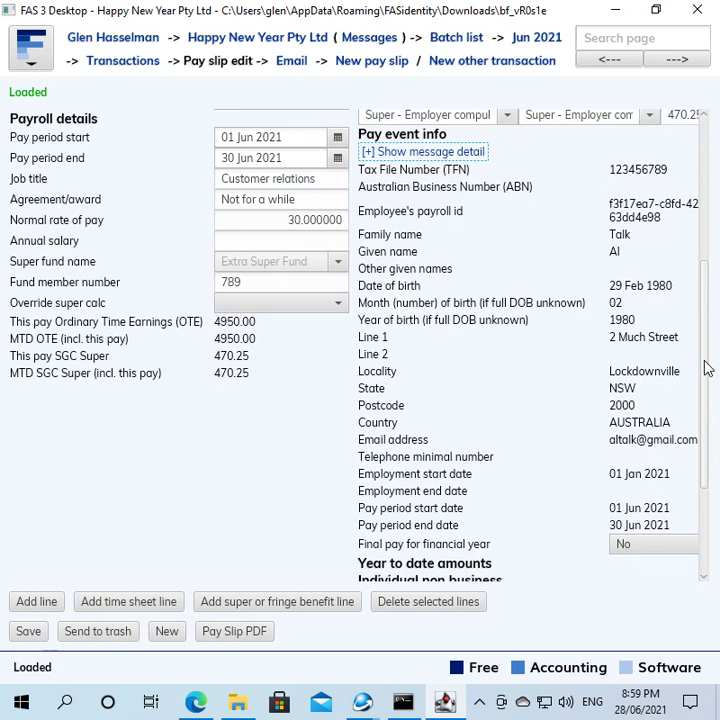
left_click_drag(712, 378, 710, 105)
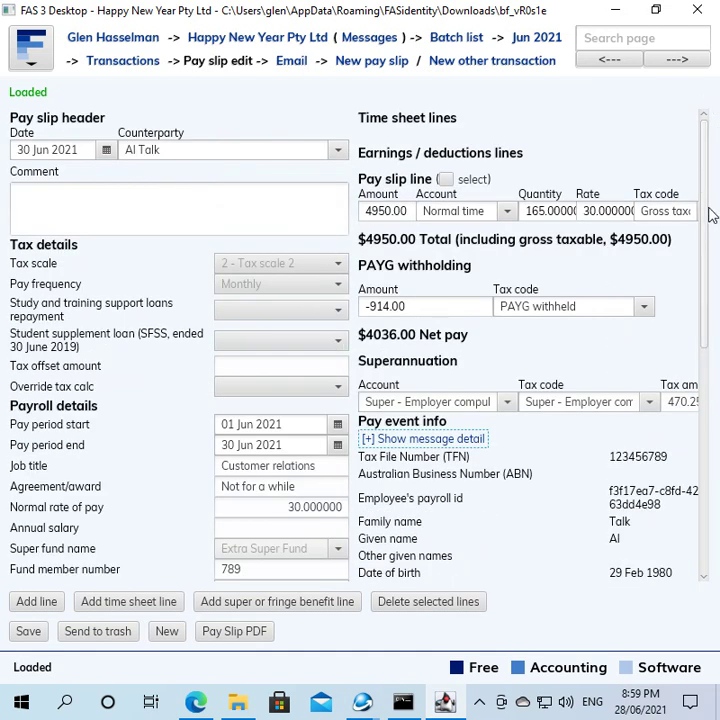
left_click_drag(707, 214, 707, 357)
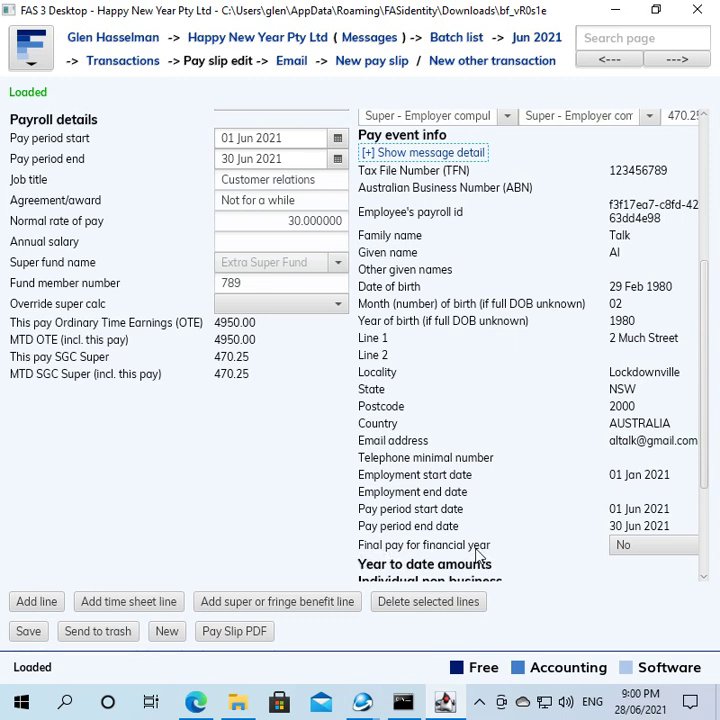
left_click(626, 553)
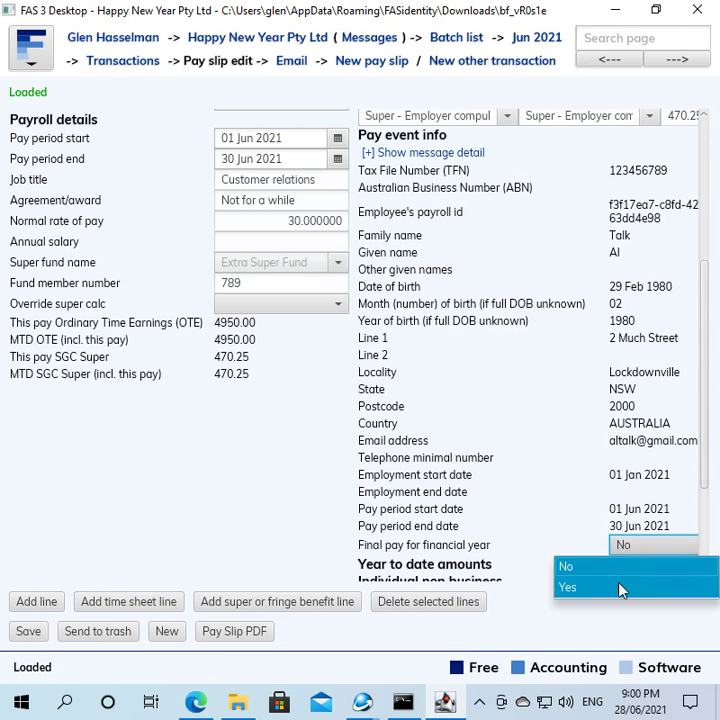
left_click(620, 589)
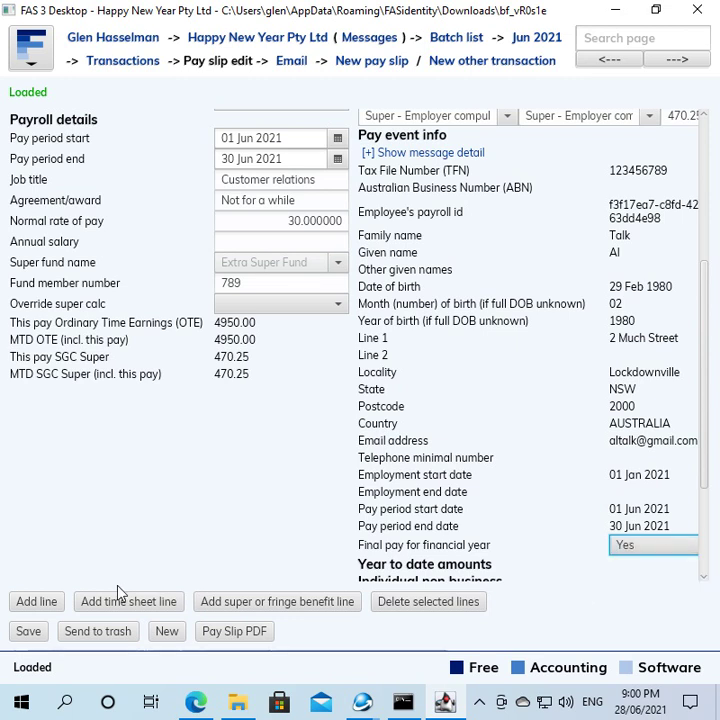
left_click(28, 633)
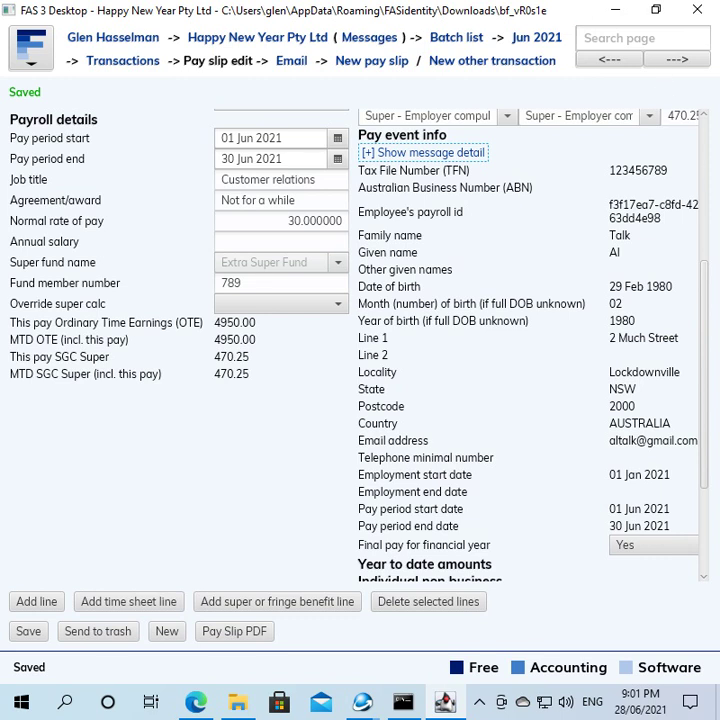
Change the June slip's Final pay for financial year from Yes to No and save
left_click(655, 544)
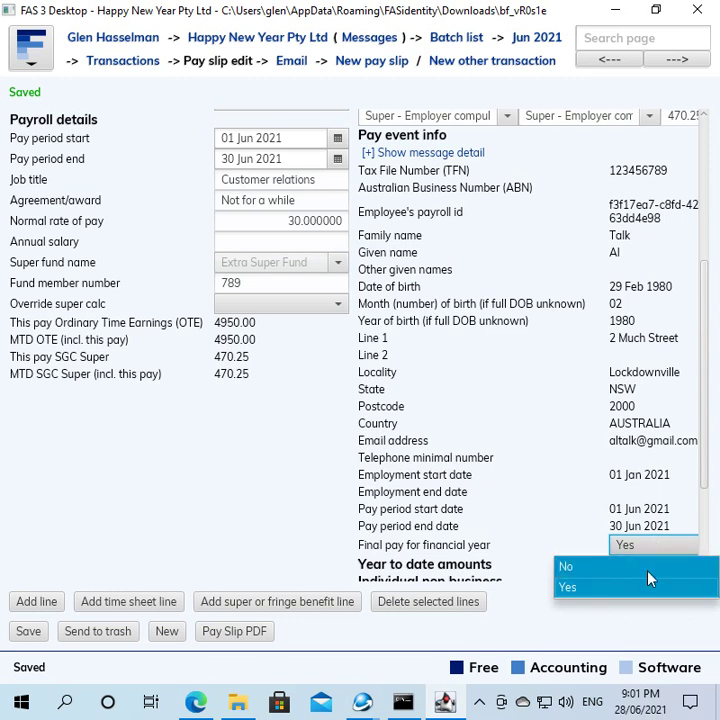
left_click(650, 573)
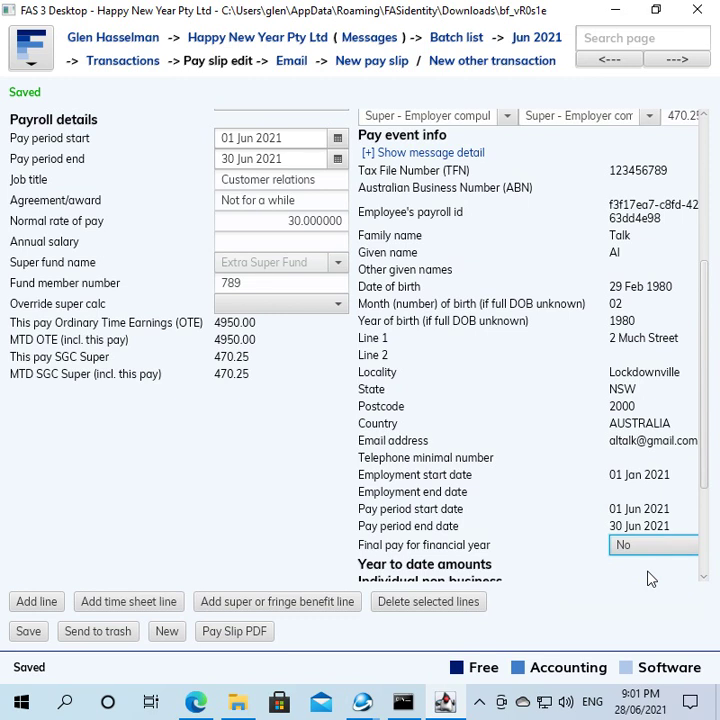
left_click(39, 634)
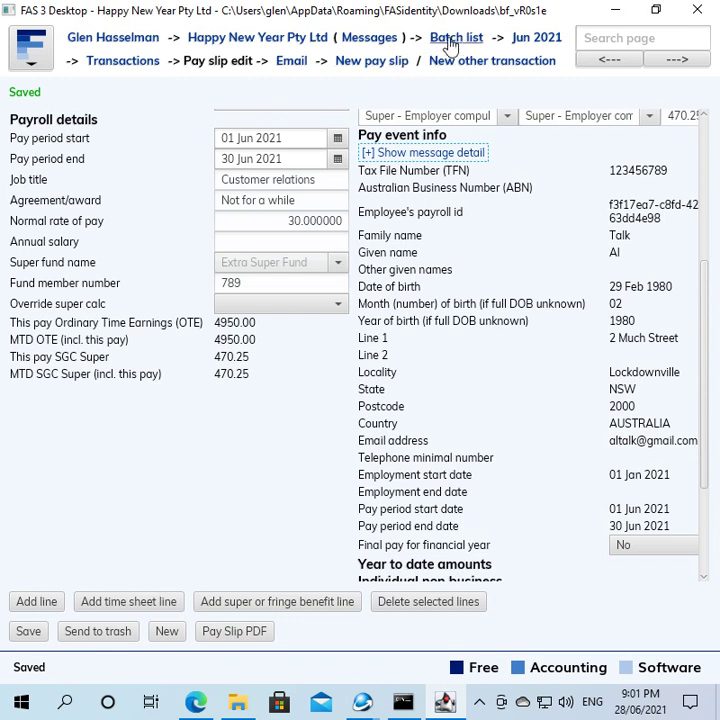
Start a new payroll batch with the description '2021 Finalisation'
left_click(450, 46)
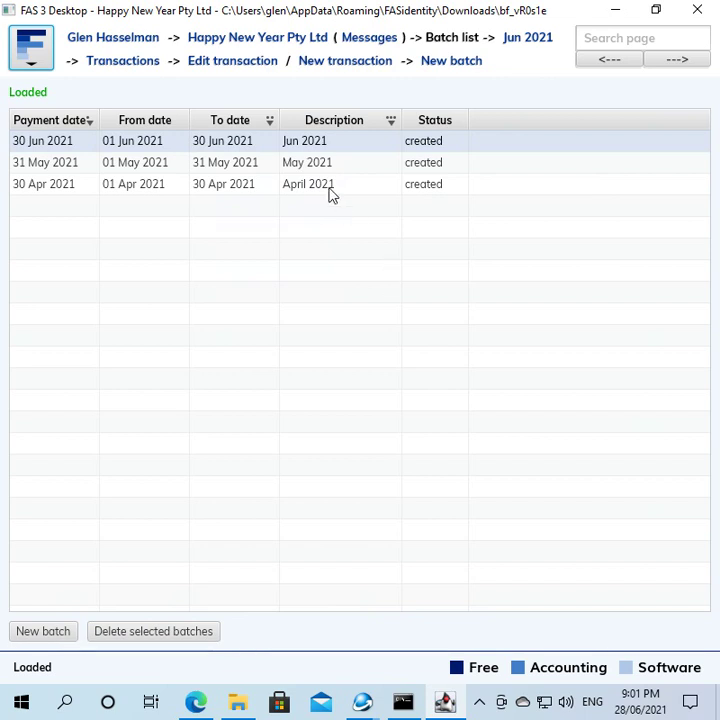
left_click(458, 63)
left_click(257, 144)
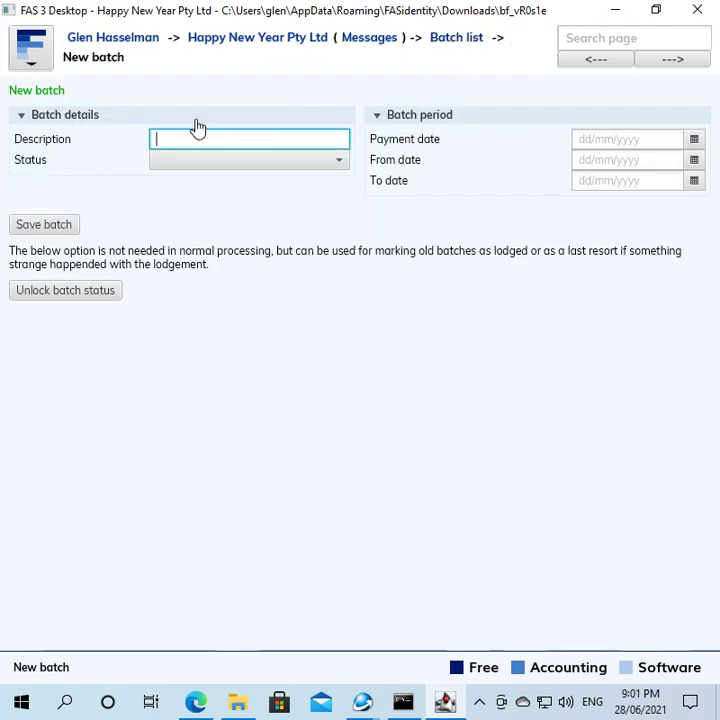
type("2021 Final")
key("BackSpace")
type("isation")
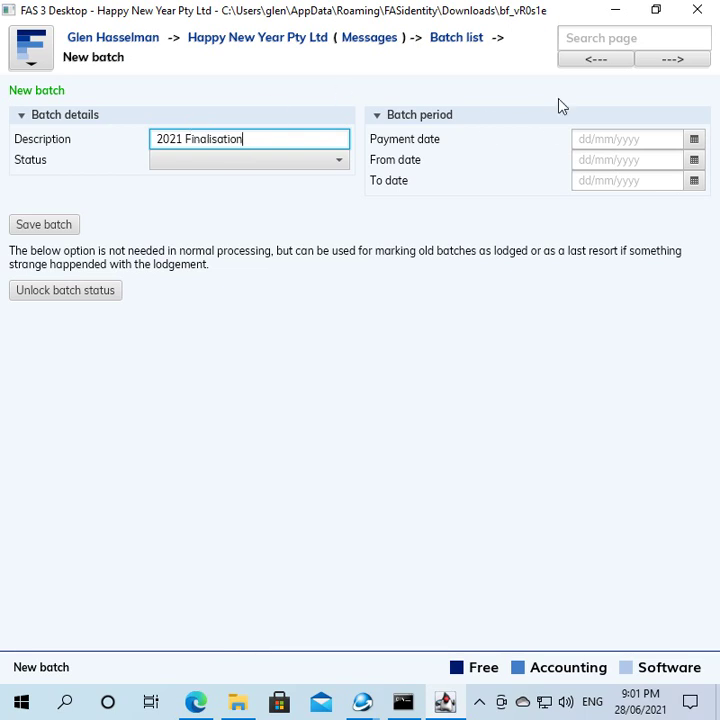
Set the payment, from and to dates to 30/06/2021 and save the batch
left_click(602, 135)
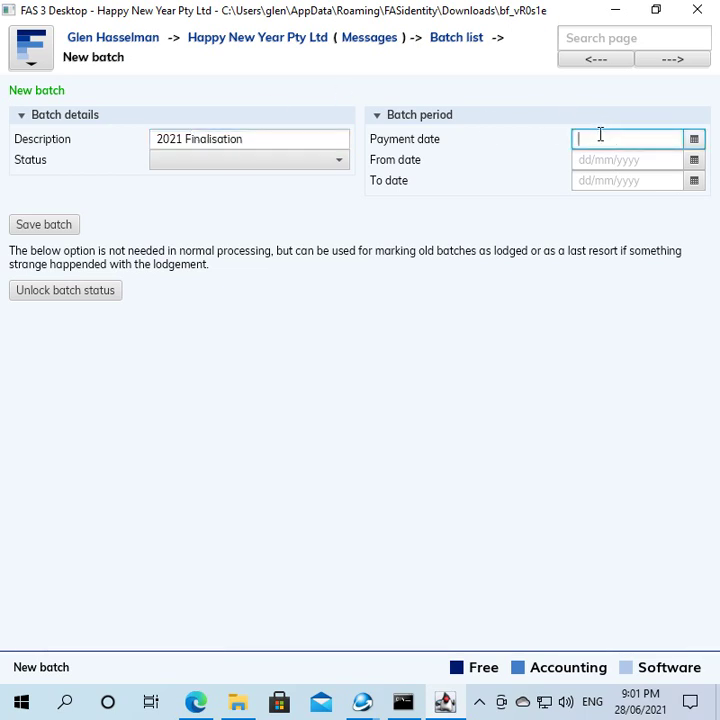
type("30/06")
type("/2021")
key("Tab")
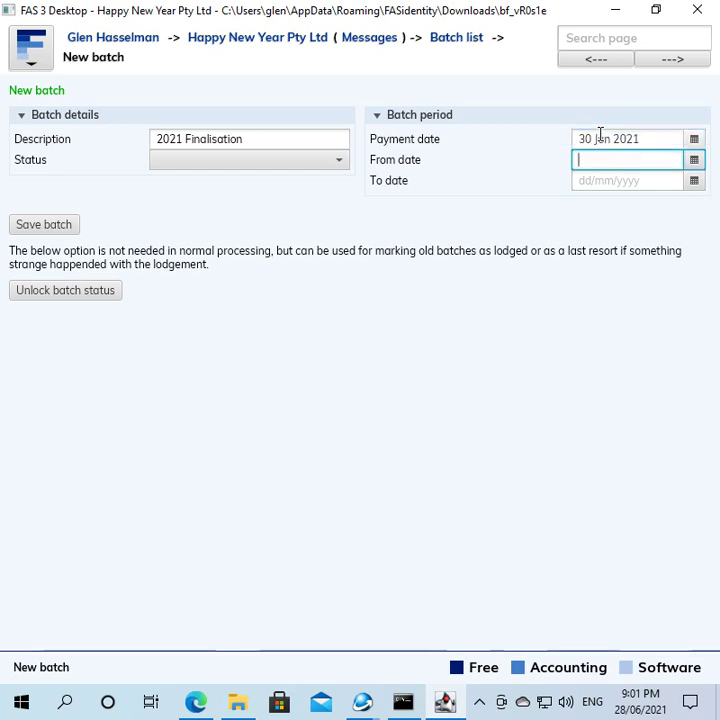
type("30/")
type("06/2021")
key("Tab")
type("30/")
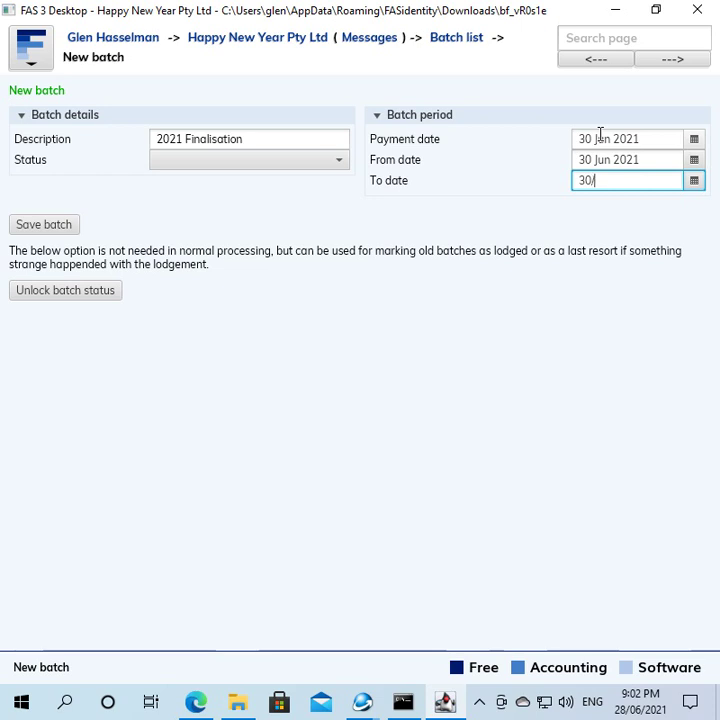
type("06/2021")
key("Tab")
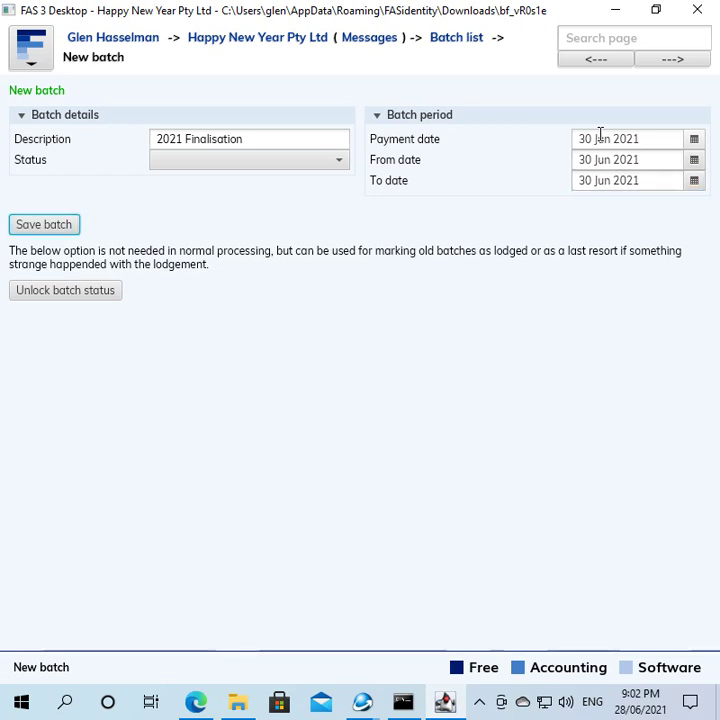
left_click(72, 226)
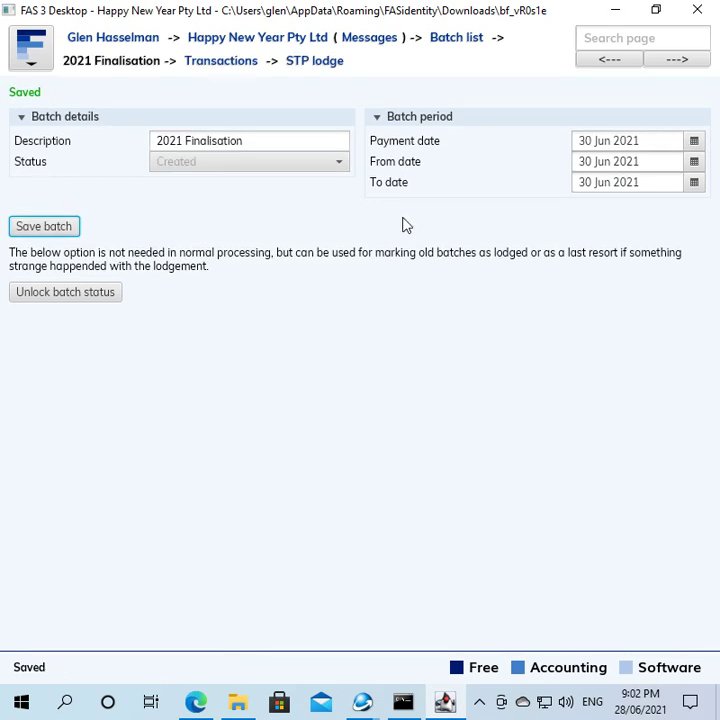
Start a new pay slip in the 2021 Finalisation batch for the employee
left_click(253, 66)
left_click(297, 63)
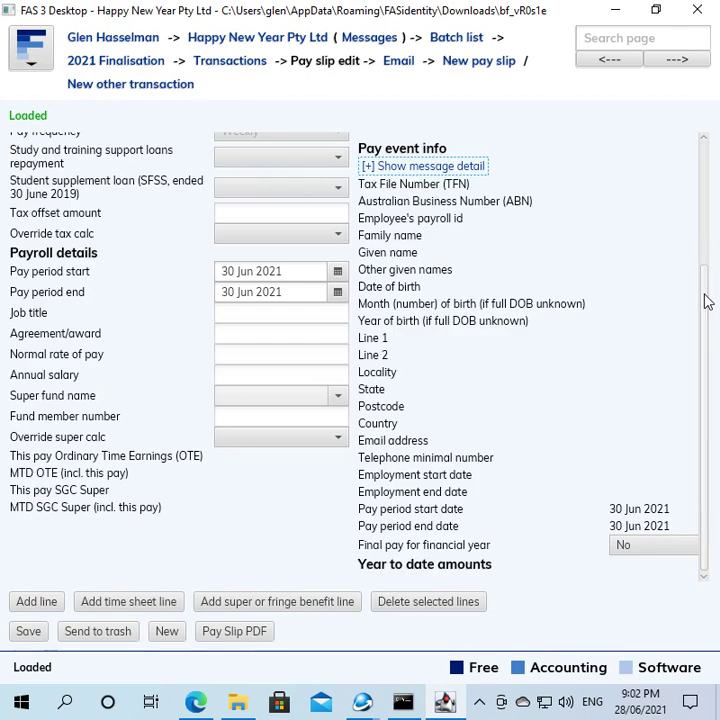
left_click_drag(707, 299, 706, 92)
left_click(185, 177)
type("t")
left_click(183, 194)
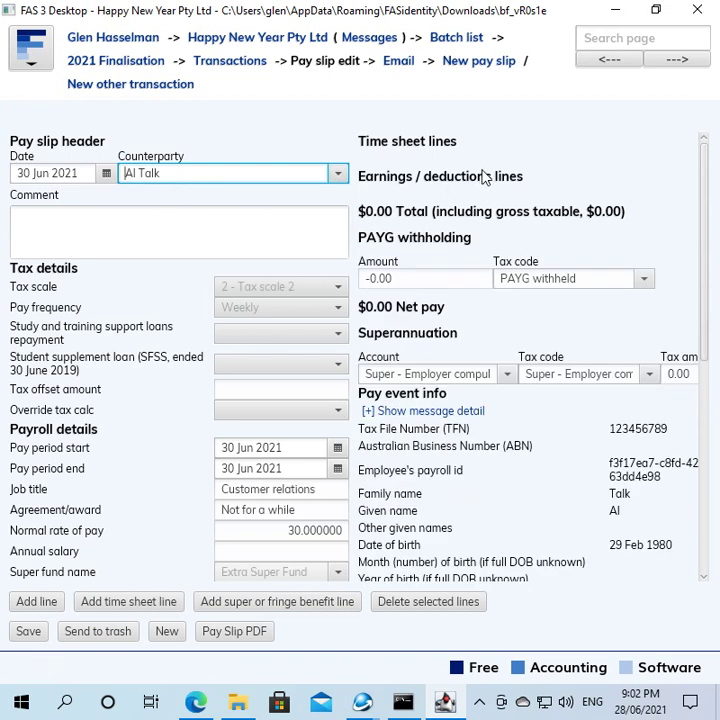
Mark the new slip as final pay for the financial year and save it
scroll(395, 258, "down", 1)
scroll(395, 258, "up", 1)
scroll(350, 357, "down", 2)
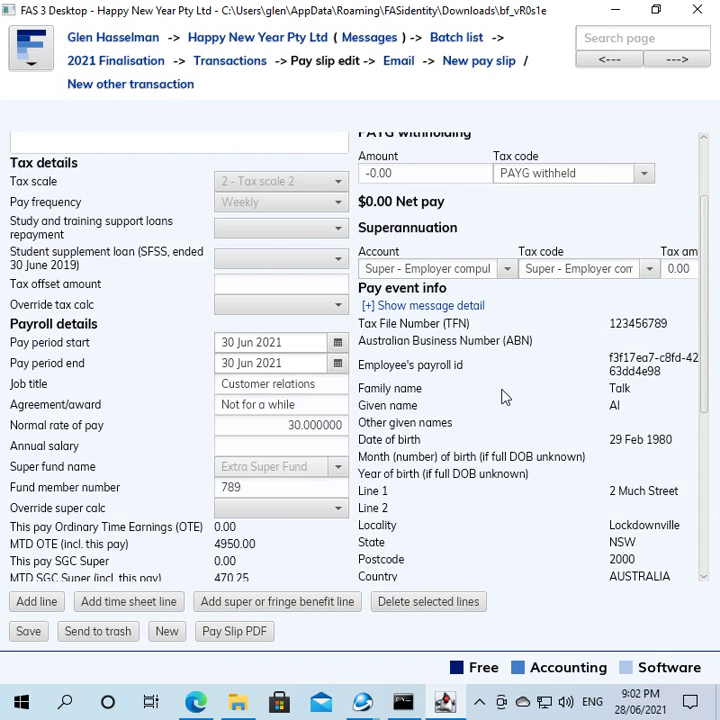
scroll(505, 368, "down", 5)
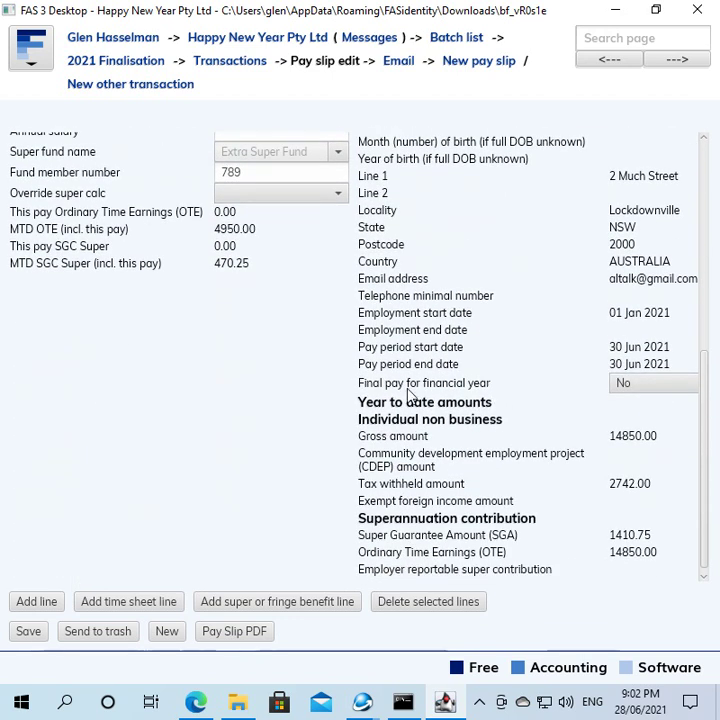
left_click(630, 384)
left_click(630, 426)
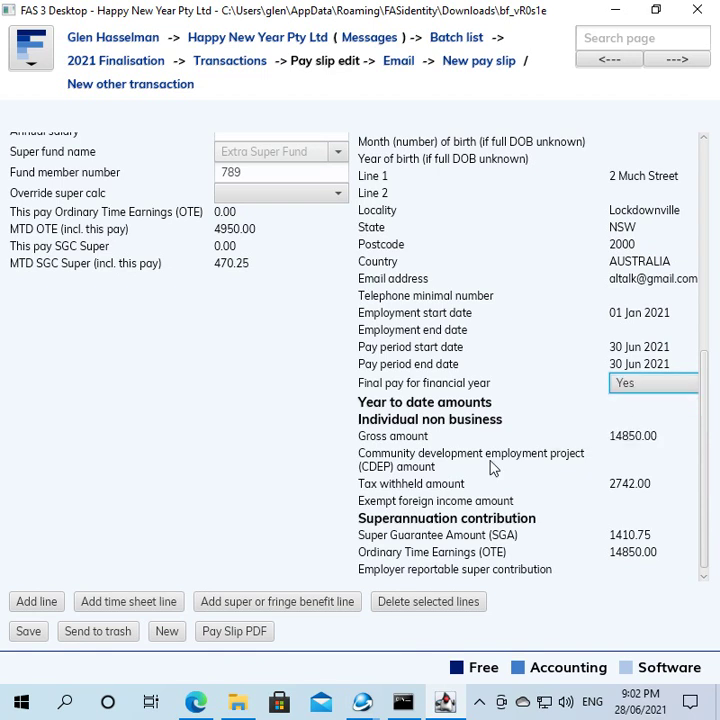
left_click(45, 634)
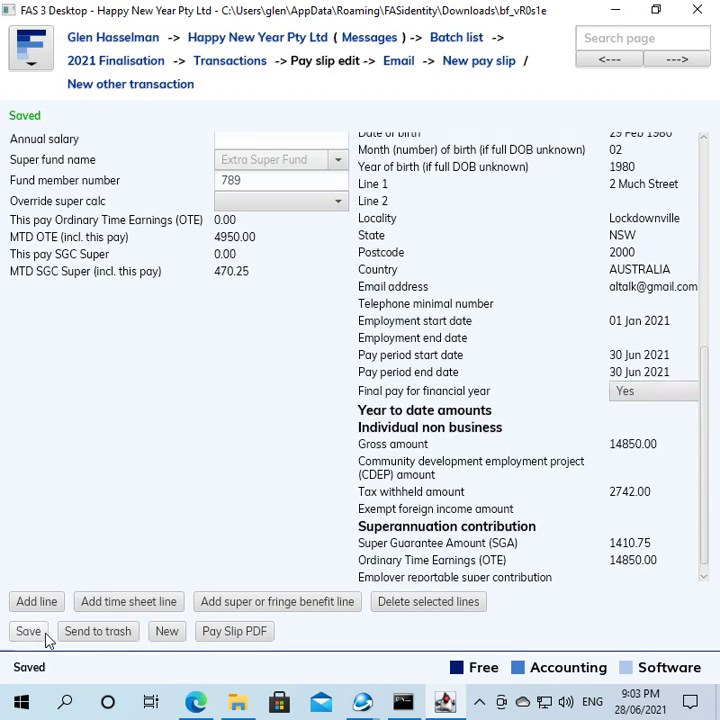
Return to the batch's transactions and select the 30 Jun 2021 final-pay slip
left_click(243, 74)
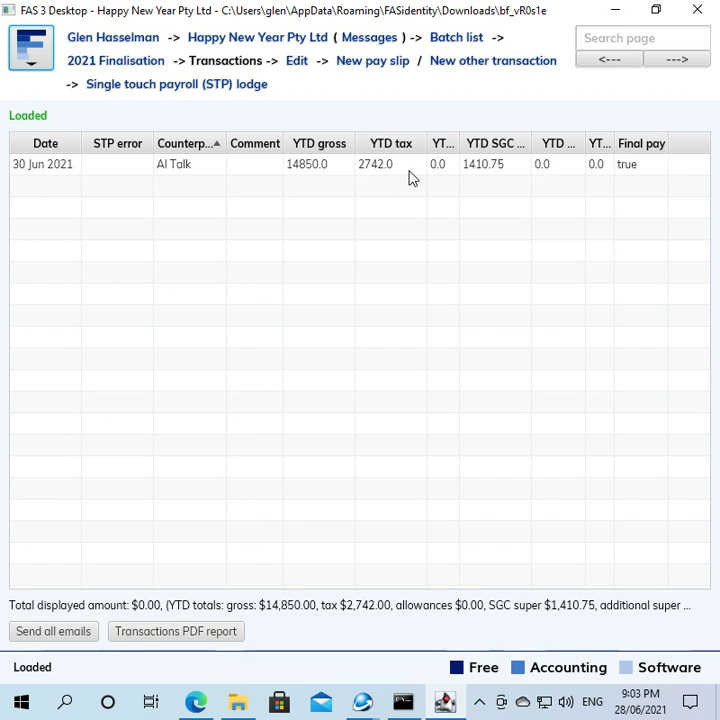
left_click(664, 171)
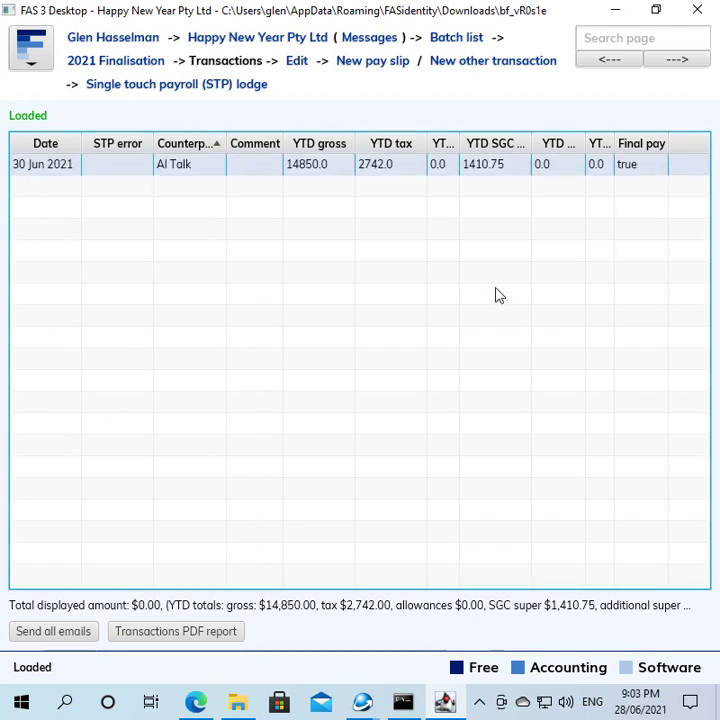
Review STP lodge YTD totals (gross $14,850.00, tax $2,742.00, super $1,410.75), then return to transactions
left_click(153, 89)
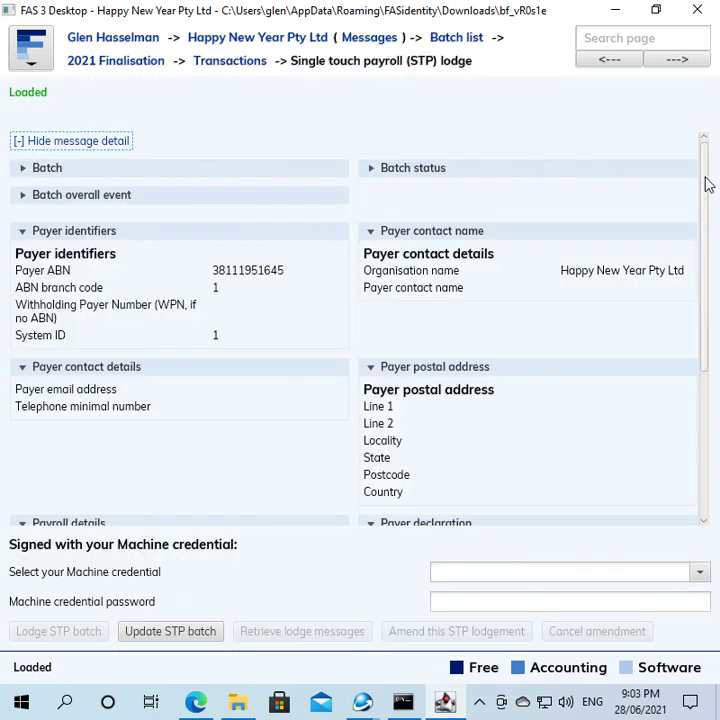
left_click_drag(704, 182, 712, 255)
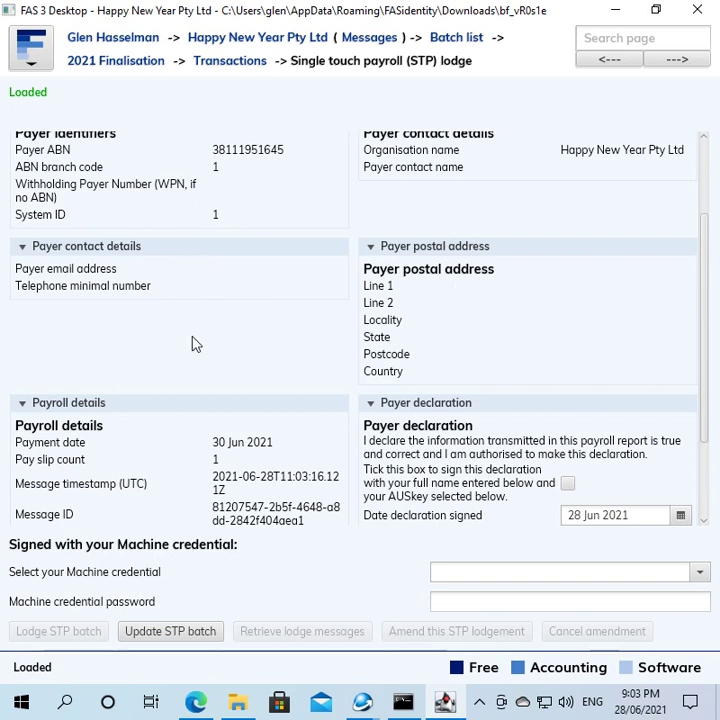
left_click_drag(709, 315, 707, 421)
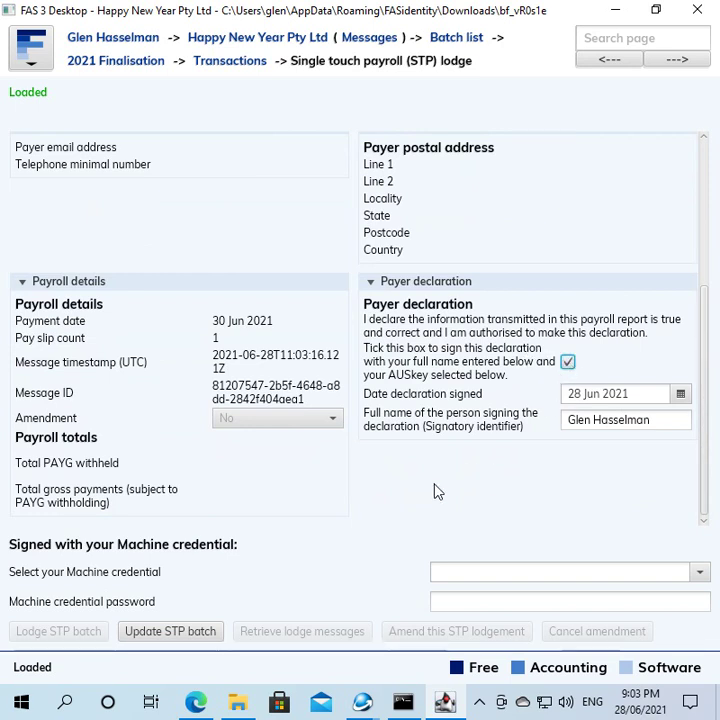
left_click(456, 568)
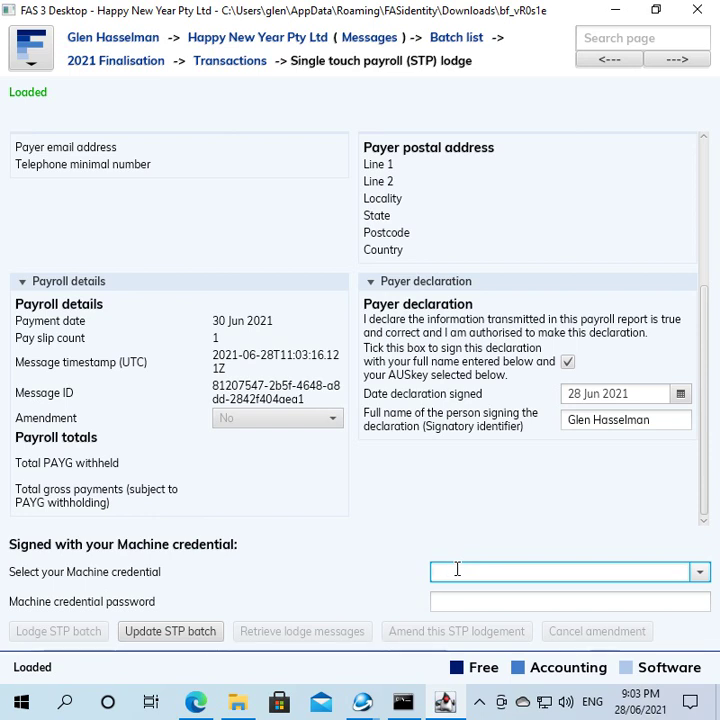
left_click(504, 598)
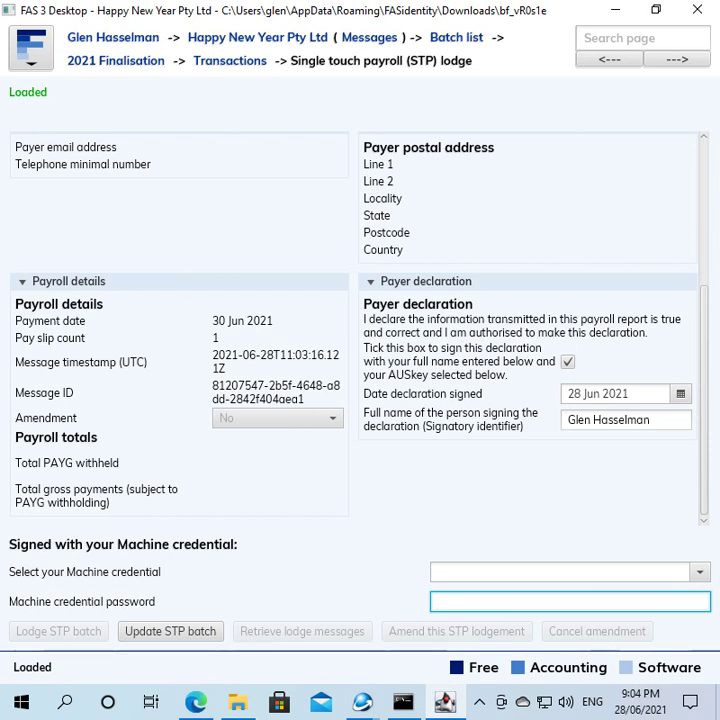
left_click_drag(710, 455, 698, 193)
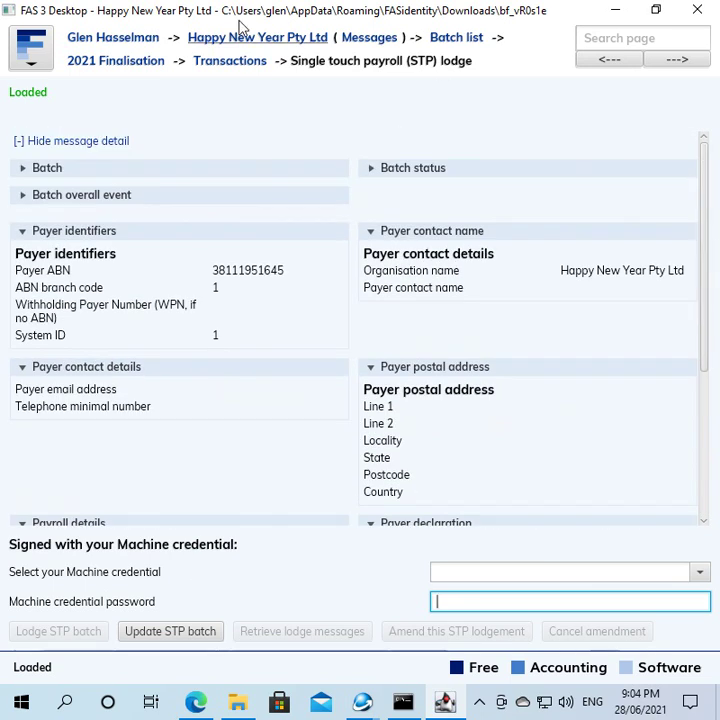
left_click(232, 66)
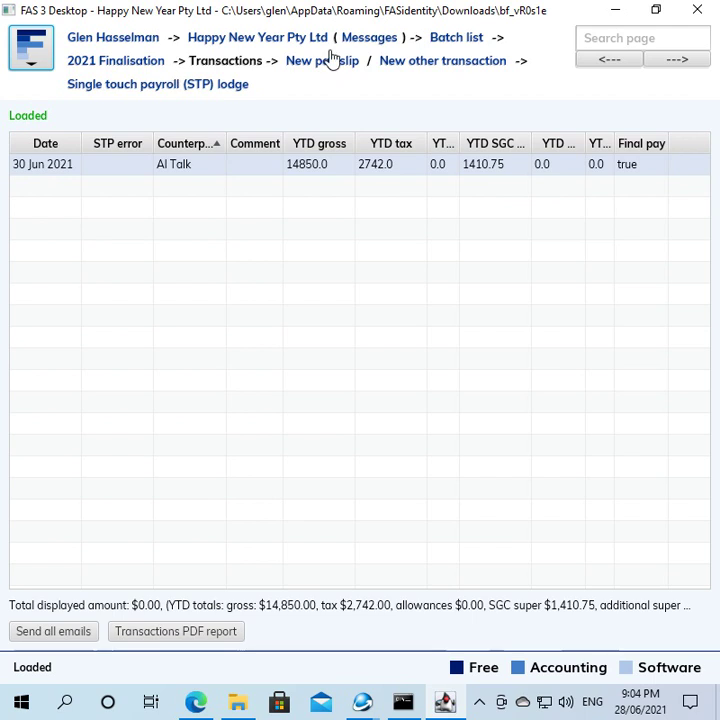
Open the employee's pay slip in the Jun 2021 batch
left_click(456, 40)
left_click(90, 168)
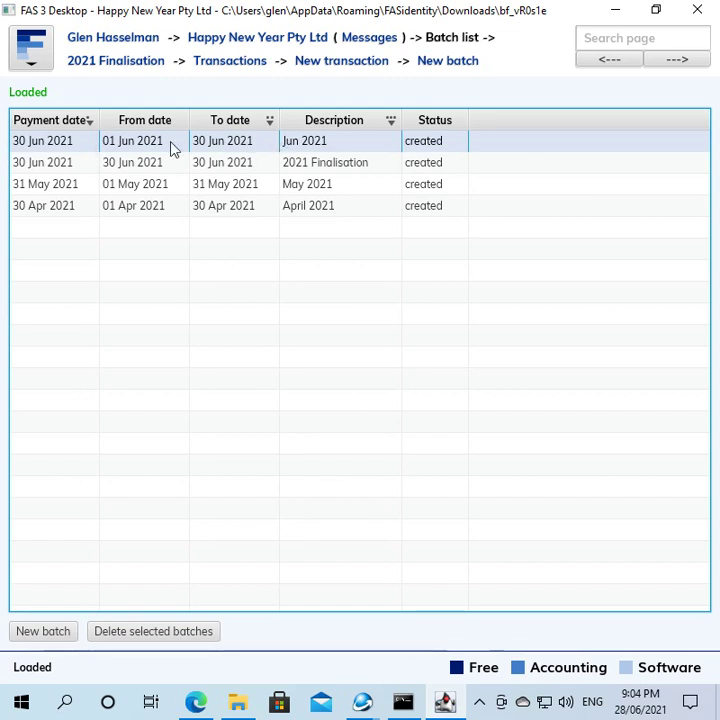
double_click(88, 148)
double_click(98, 166)
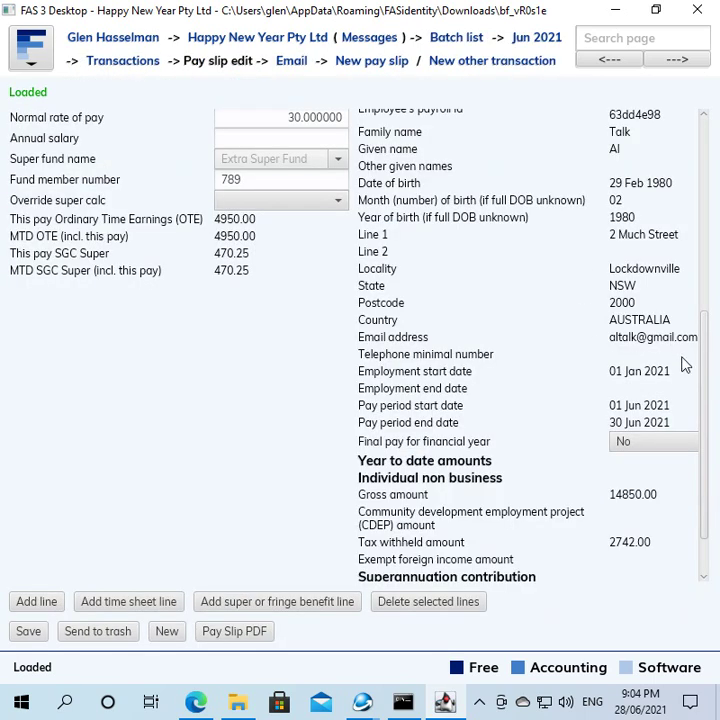
Redate the pay slip to 01 Jul 2021 and check gross 4950.00 and tax 914.00
left_click_drag(702, 379, 652, 32)
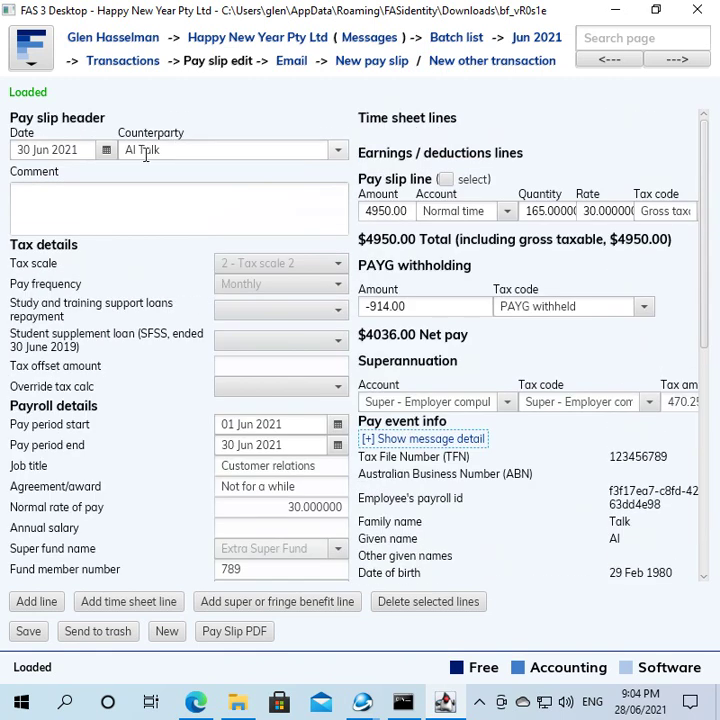
left_click(106, 150)
left_click(137, 309)
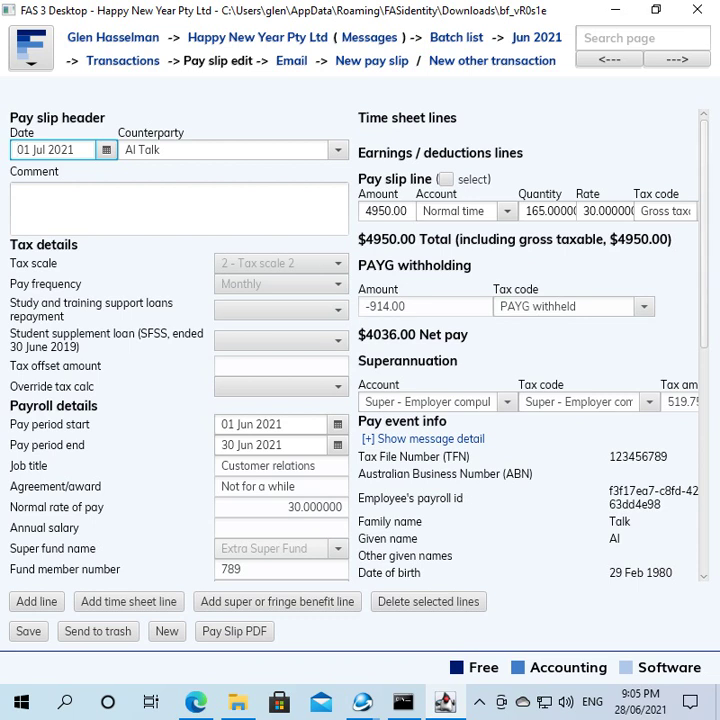
left_click_drag(710, 208, 716, 330)
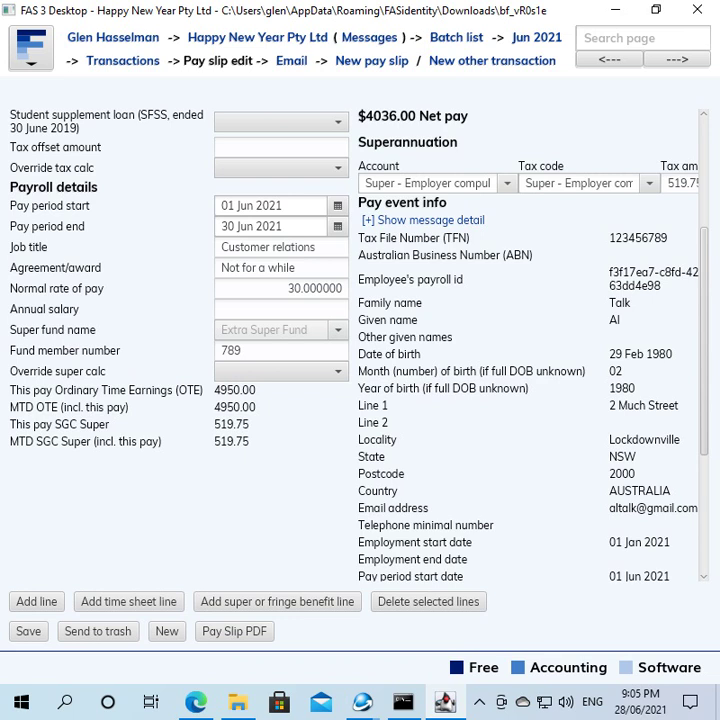
scroll(360, 340, "down", 3)
scroll(360, 340, "down", 2)
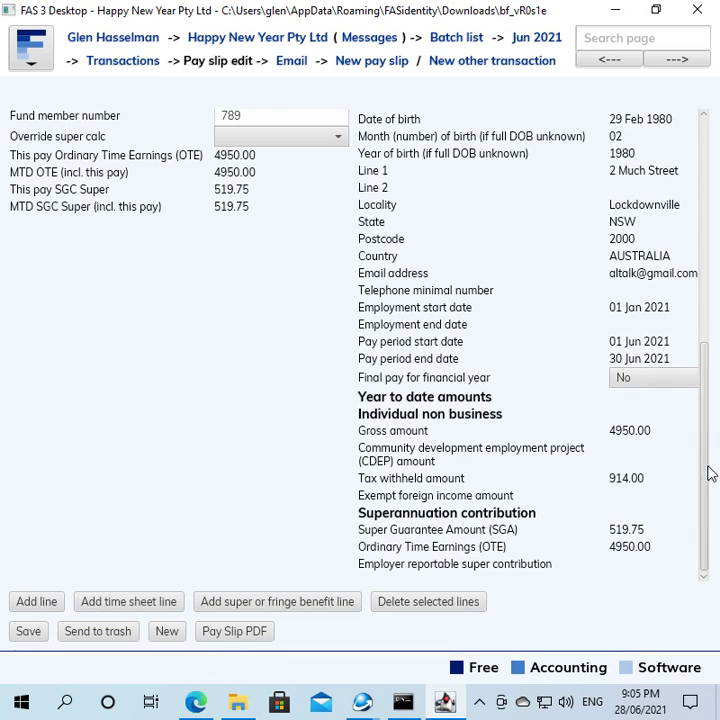
left_click_drag(710, 427, 710, 117)
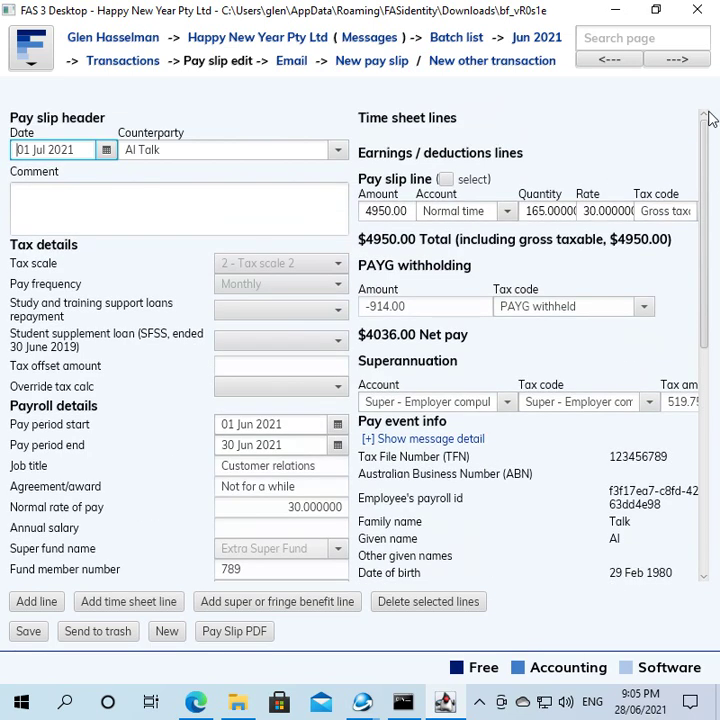
Restore the pay slip date to 30 Jun 2021, check the YTD amounts, and return to the batch list
left_click(105, 153)
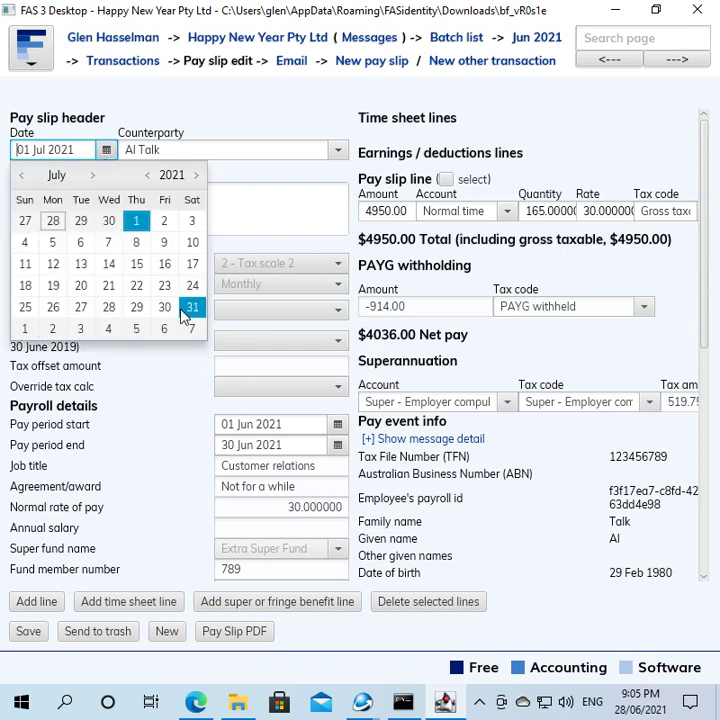
left_click(108, 220)
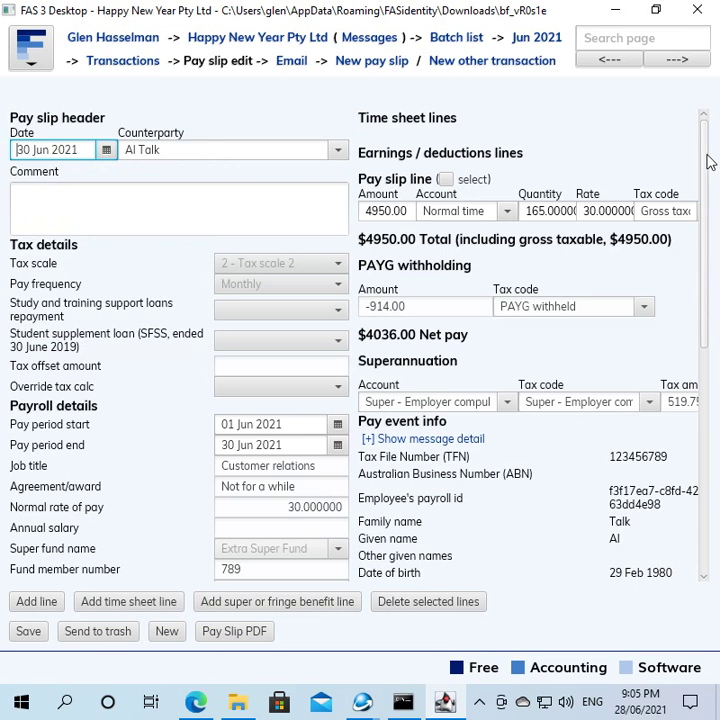
scroll(712, 176, "down", 4)
scroll(360, 340, "down", 4)
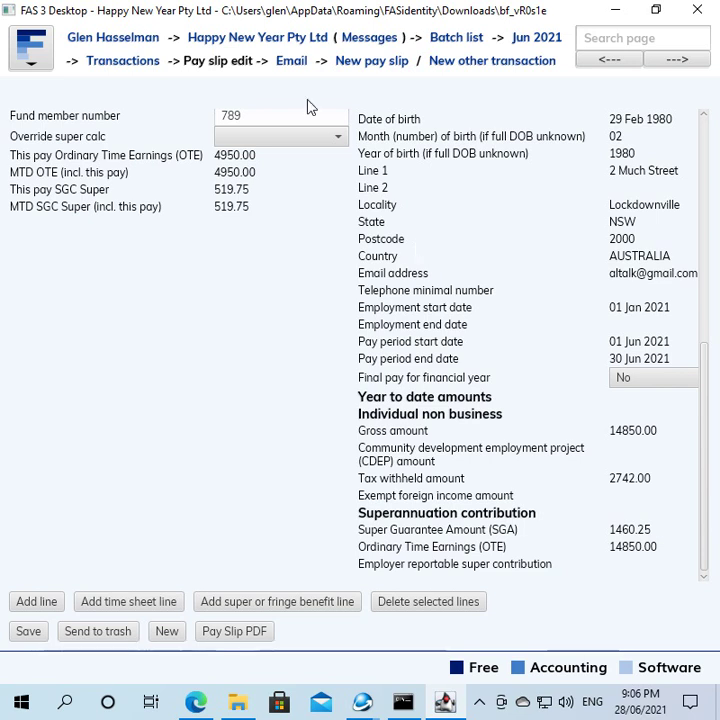
left_click(456, 40)
Open the 2021 Finalisation batch, select its final pay slip, then go to the company home page
left_click(258, 171)
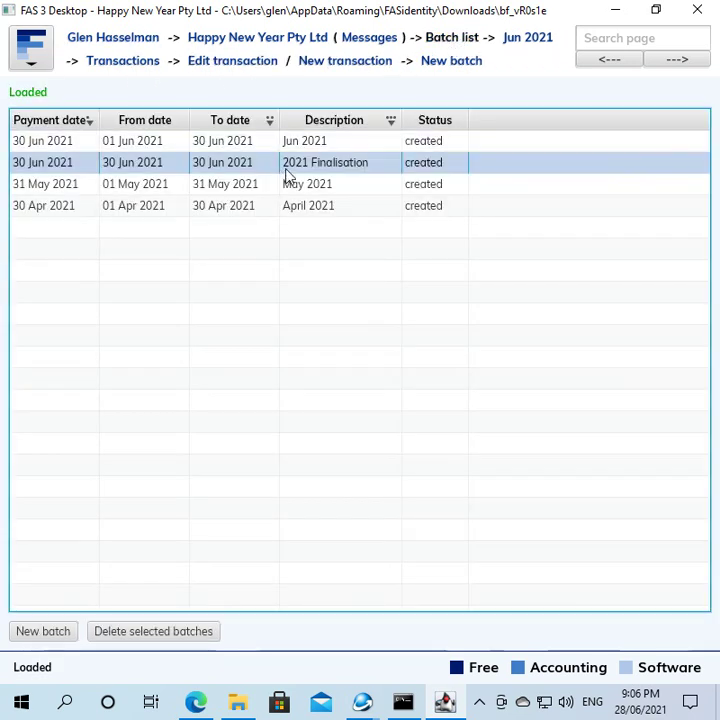
double_click(320, 172)
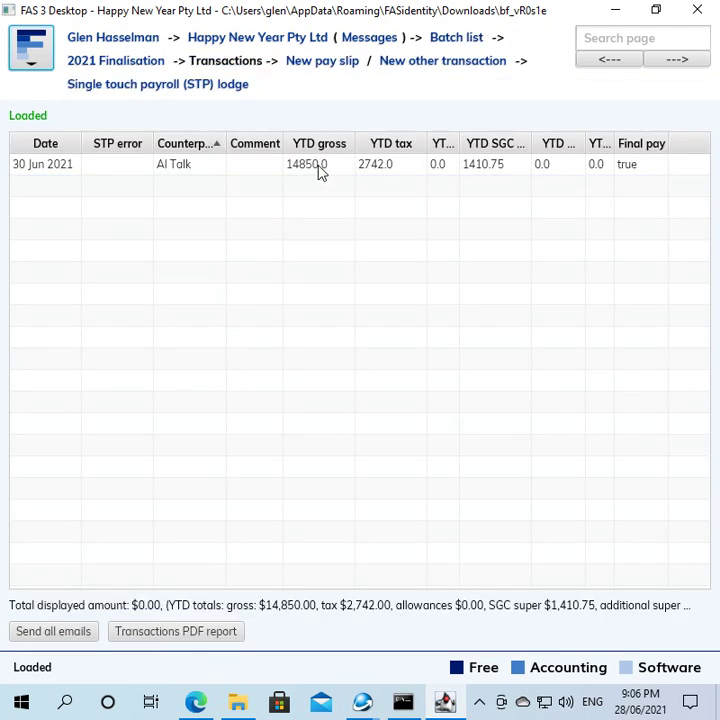
left_click(169, 172)
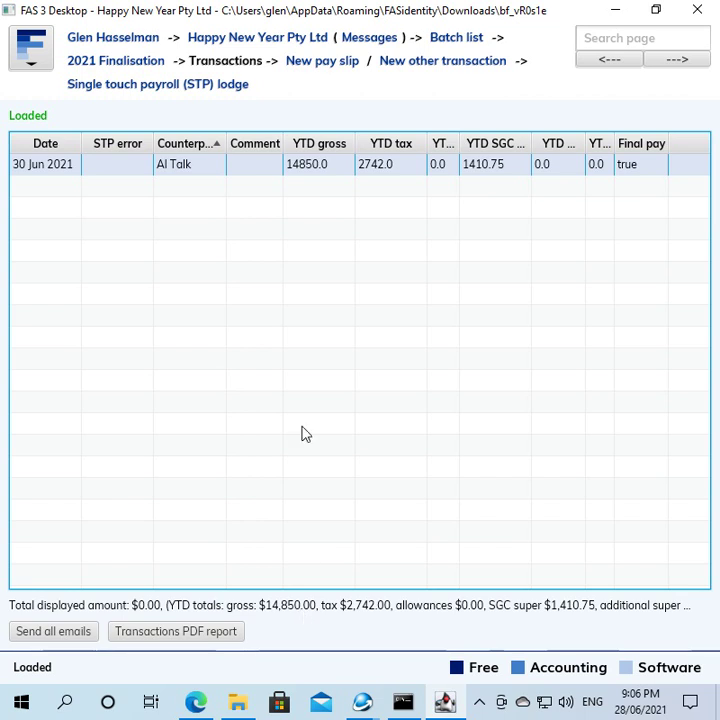
left_click(297, 46)
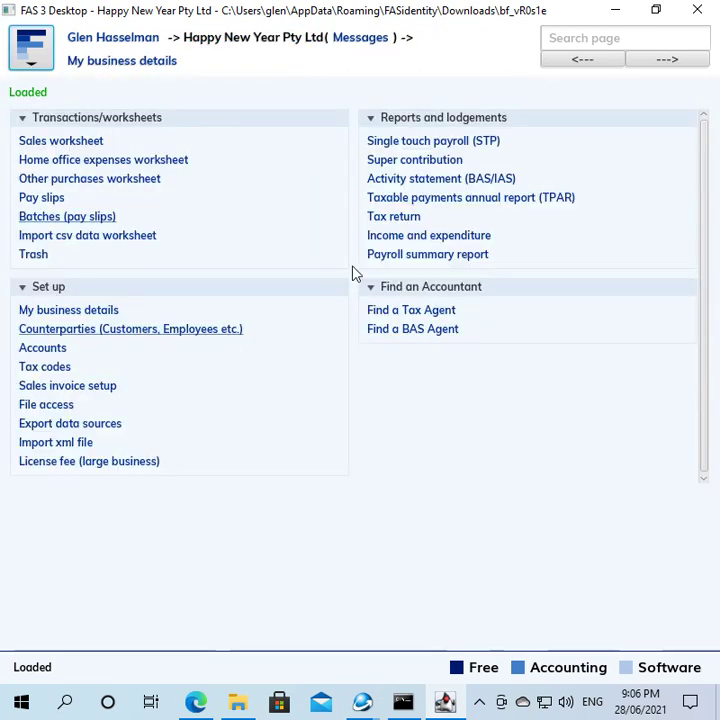
Drill into Normal time on the 2020–21 payroll summary to find the second employee's April pay
left_click(406, 257)
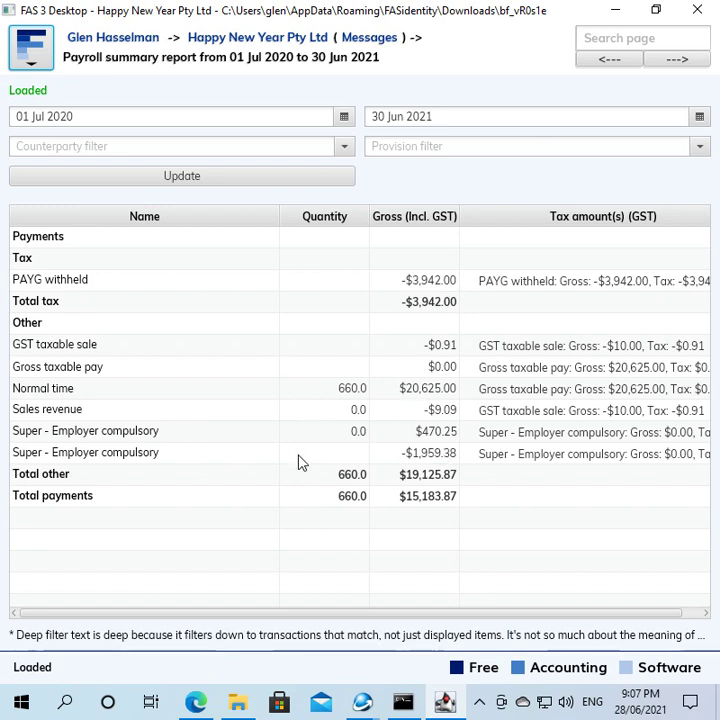
left_click(199, 396)
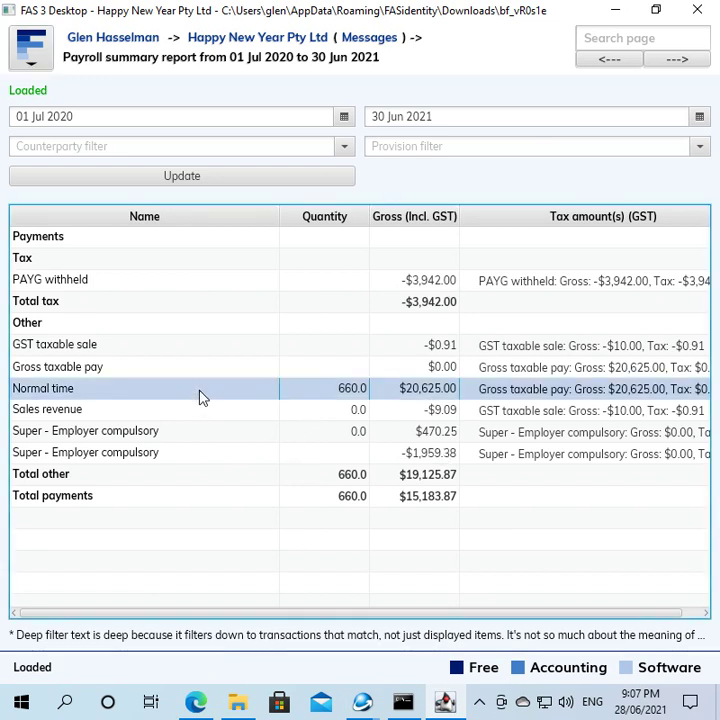
double_click(410, 391)
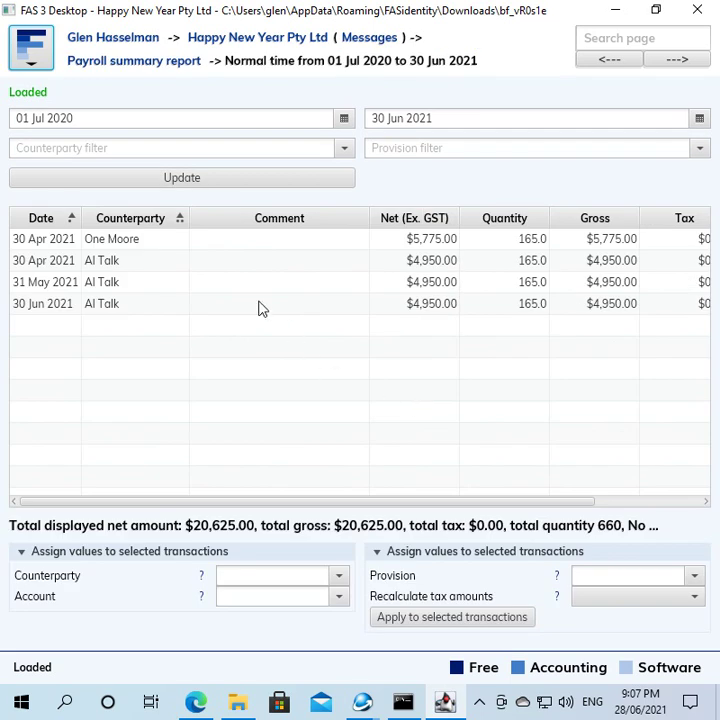
key("Down")
key("Down")
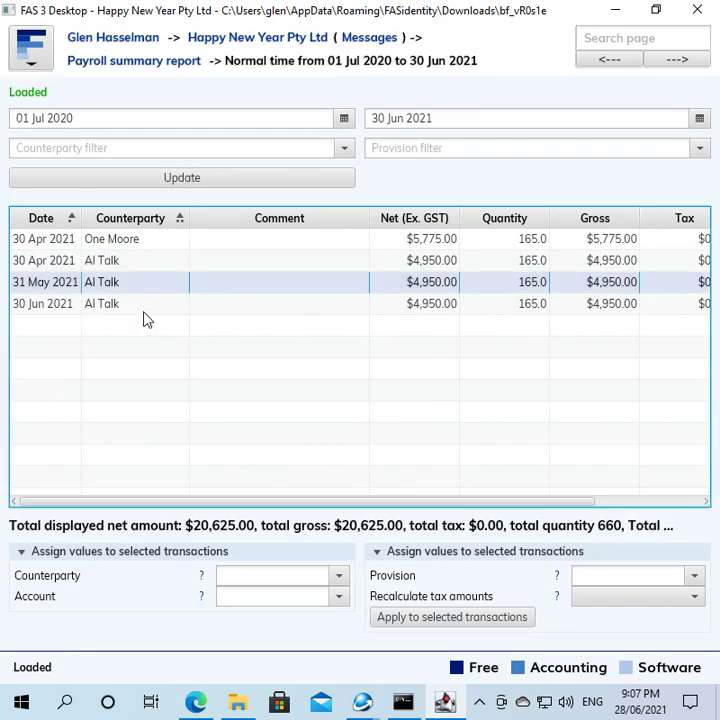
key("Down")
left_click(144, 247)
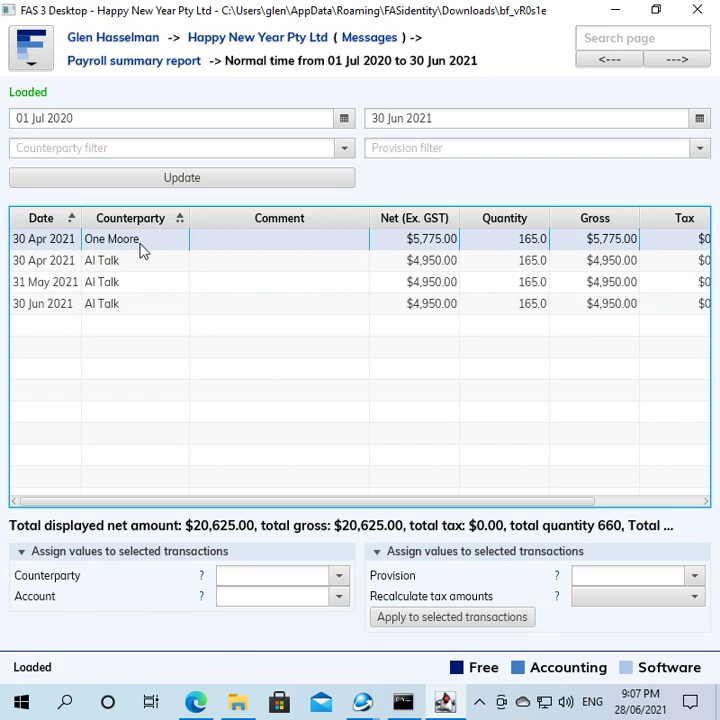
Return to the company home page and open the 2021 Finalisation pay slip batch
left_click(290, 40)
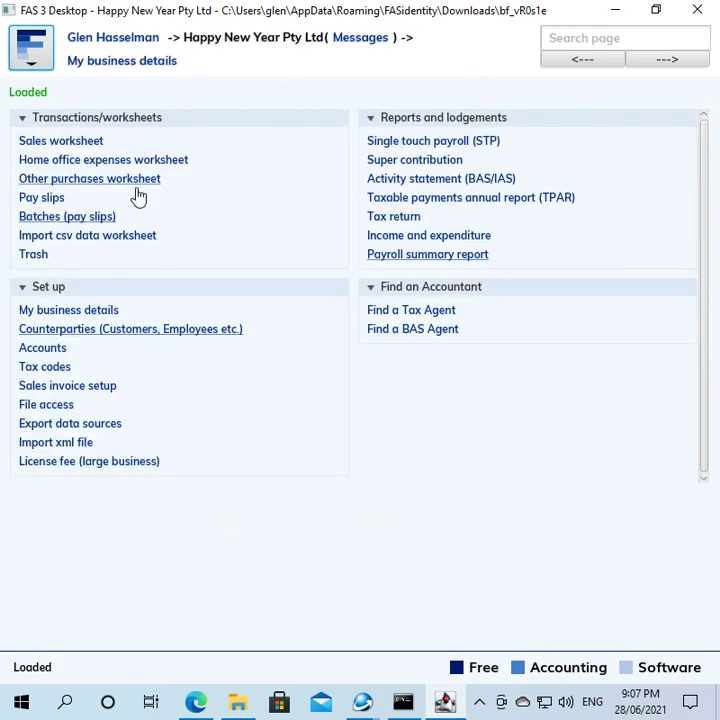
left_click(101, 217)
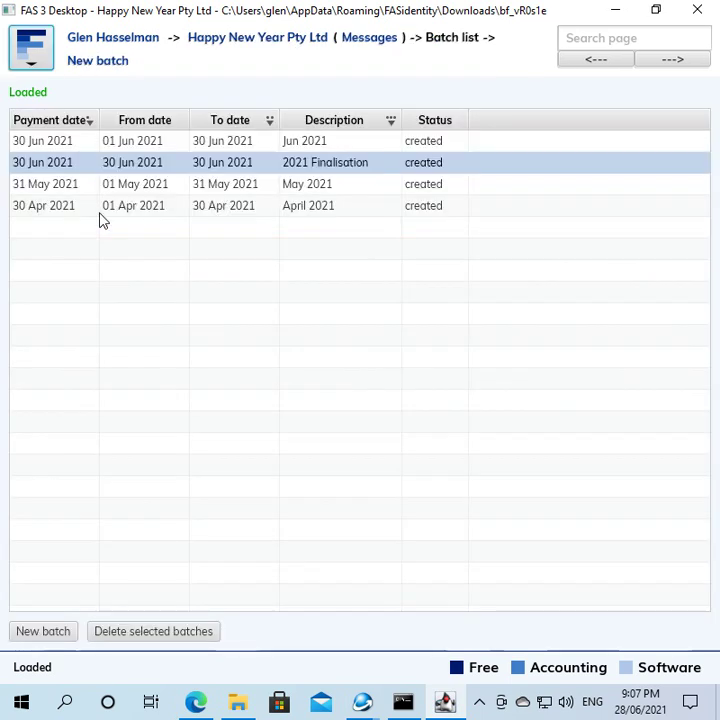
double_click(362, 163)
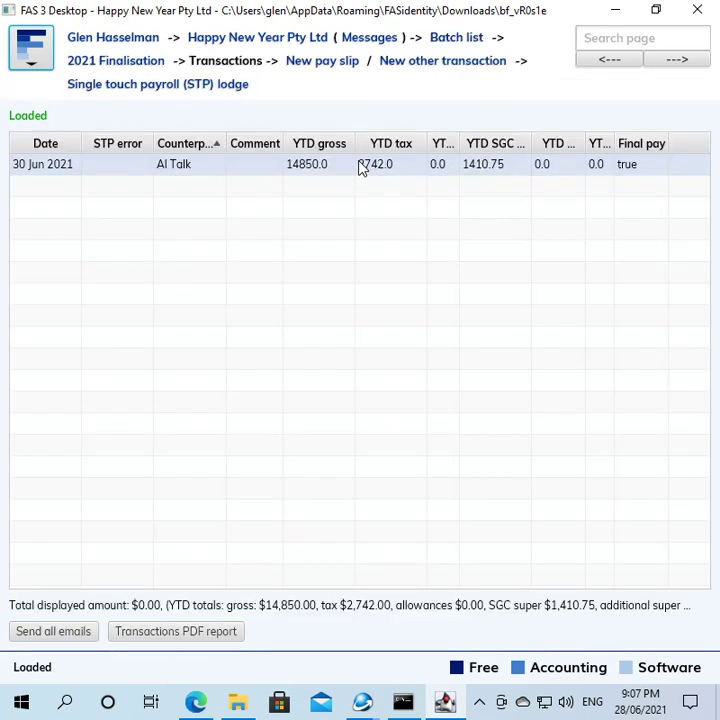
Add and save a final-pay slip (gross 5775.0) for the second employee in this batch
left_click(336, 62)
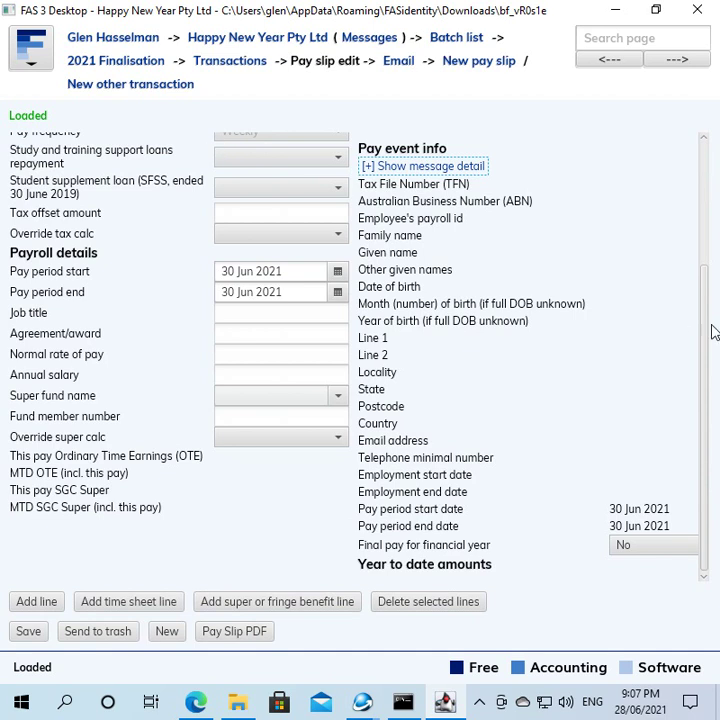
scroll(702, 230, "up", 4)
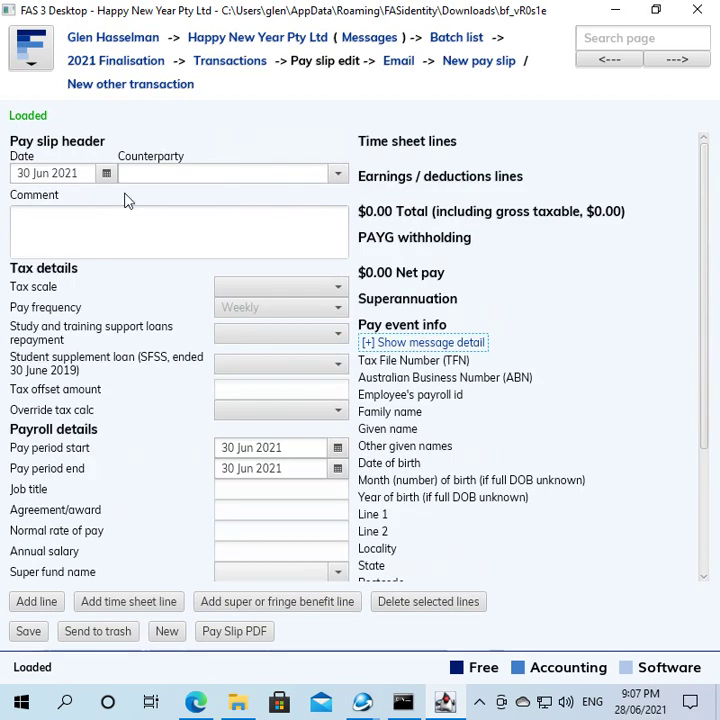
left_click(132, 174)
type("moor")
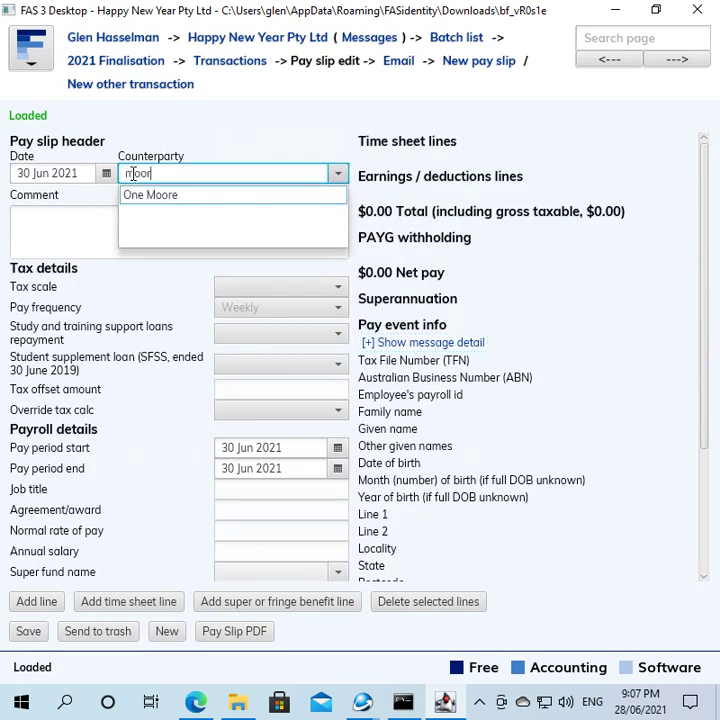
key("Return")
scroll(490, 310, "down", 10)
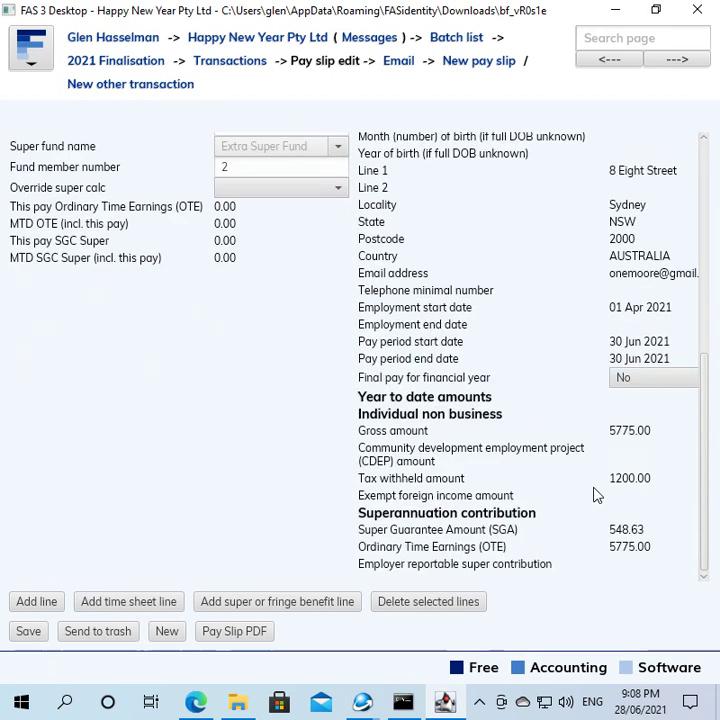
left_click(623, 379)
left_click(623, 421)
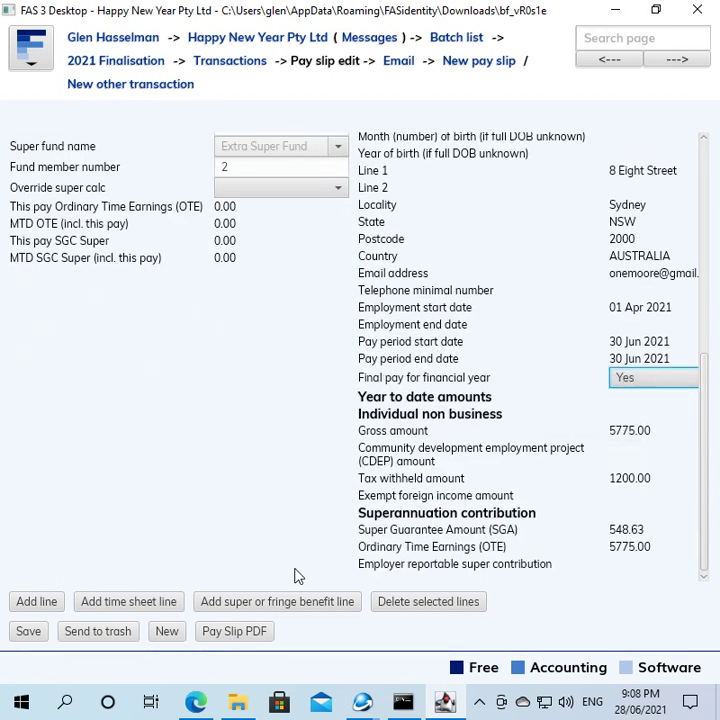
left_click(24, 632)
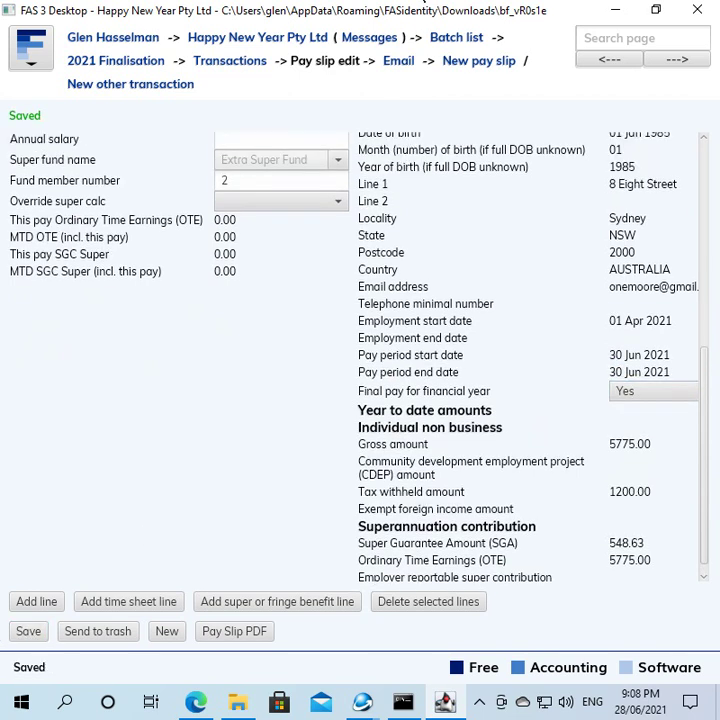
left_click(238, 63)
left_click(262, 186)
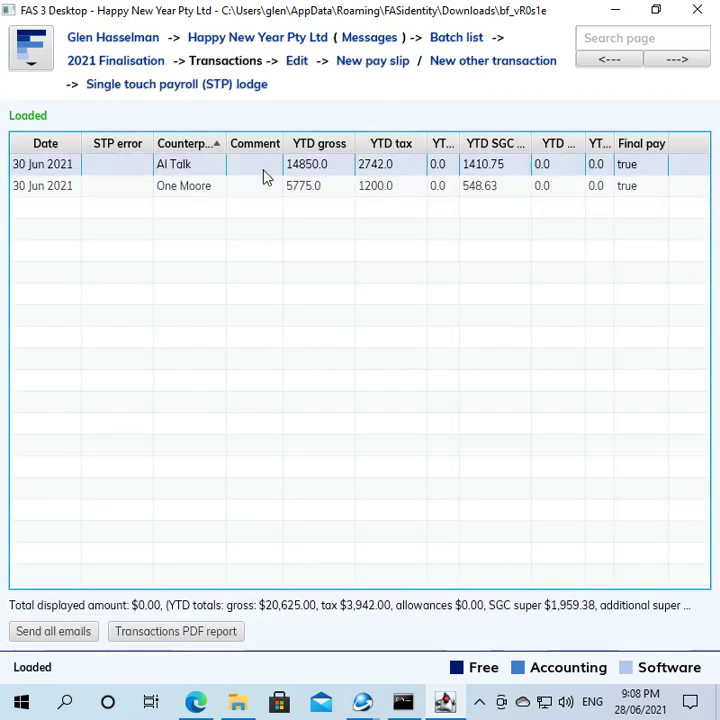